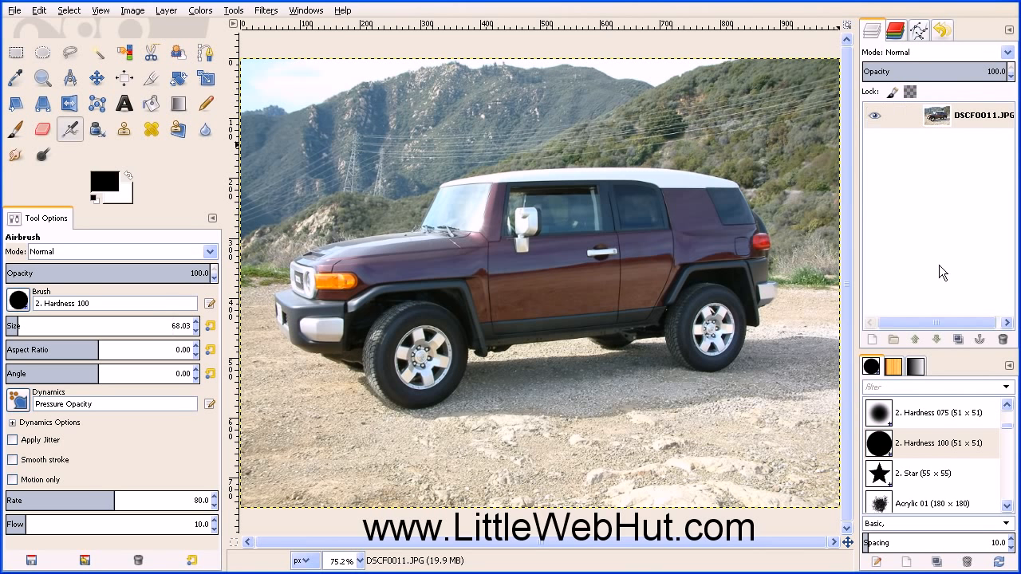
- Duplicate the photo layer and enclose the whole SUV in a closed Cage Transform cage with points around its outline
click(958, 340)
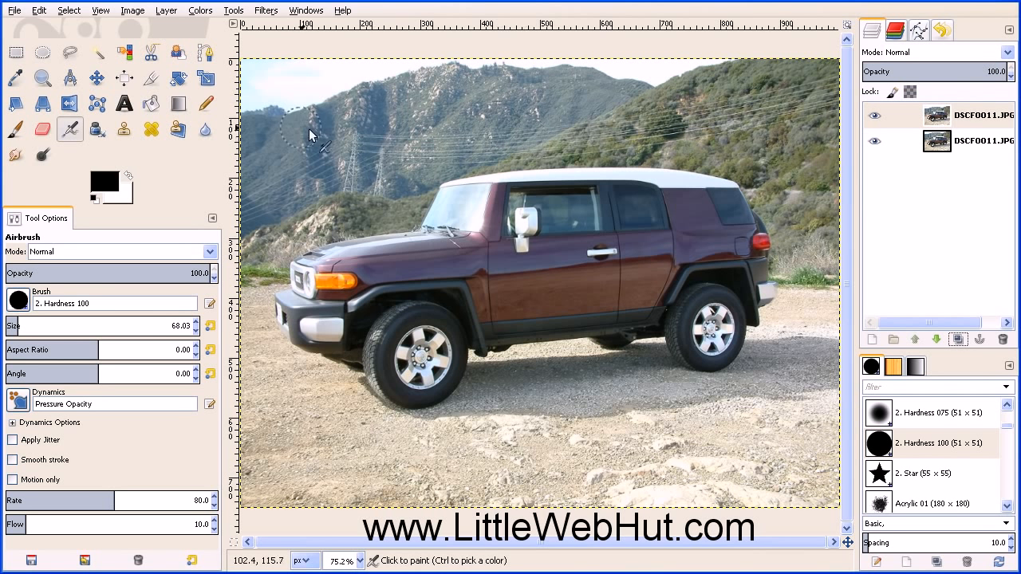
click(96, 105)
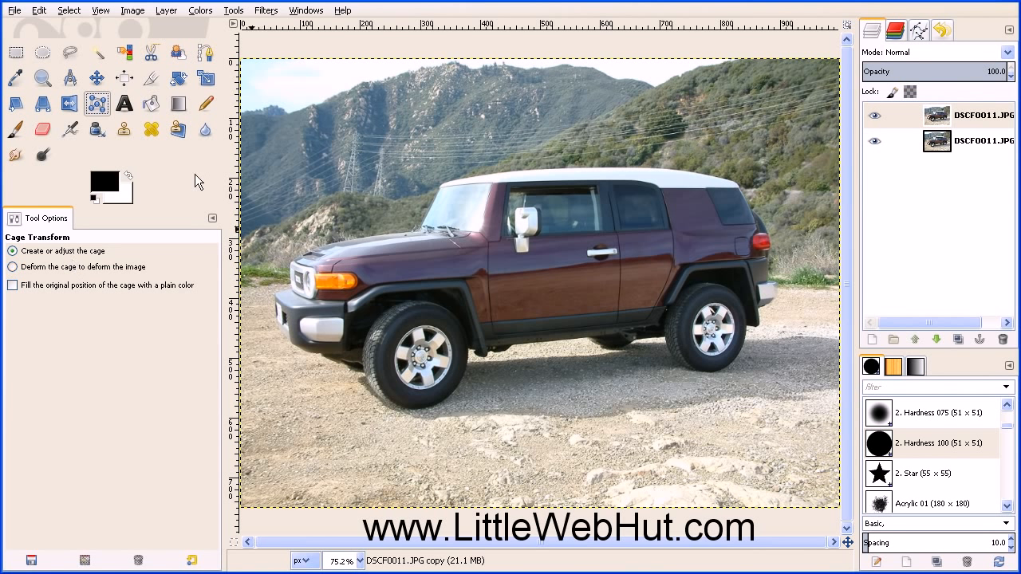
click(260, 243)
click(414, 220)
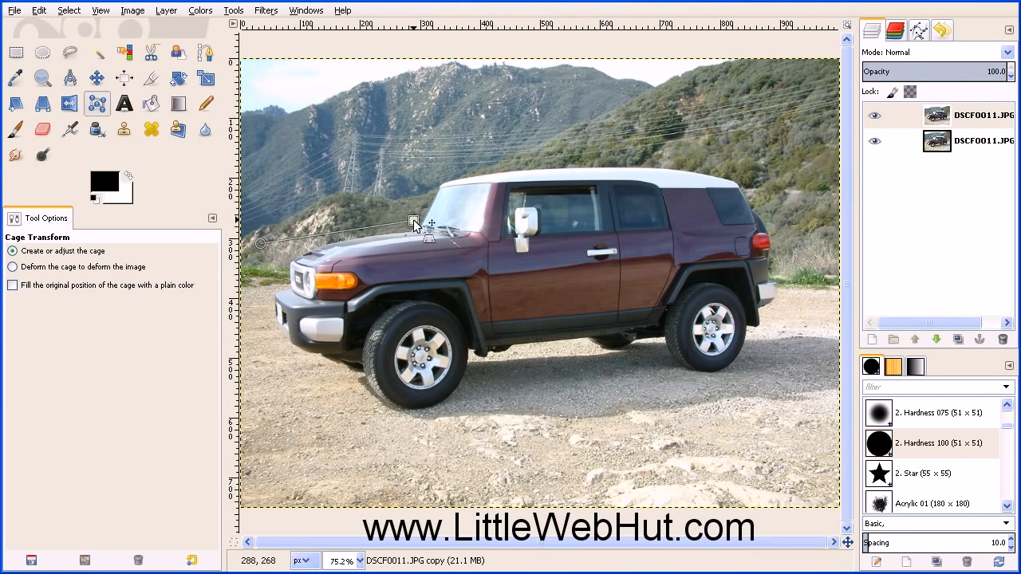
click(435, 167)
click(613, 152)
click(762, 169)
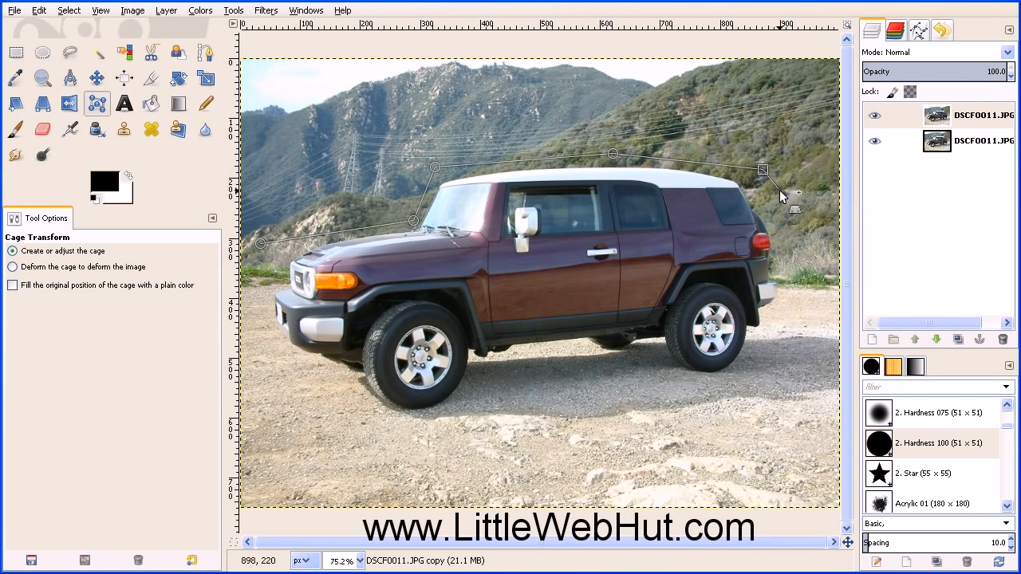
click(794, 240)
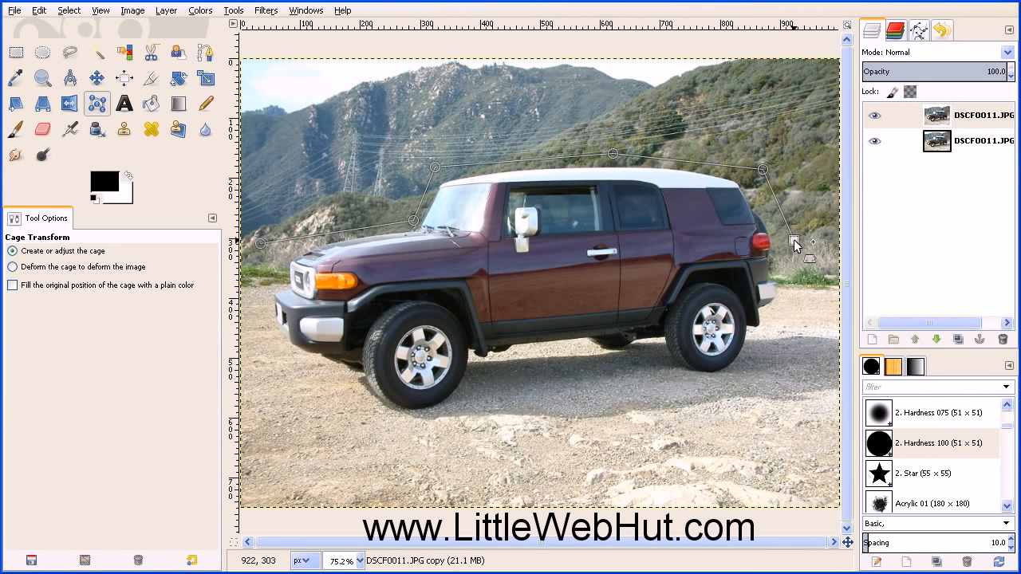
click(793, 298)
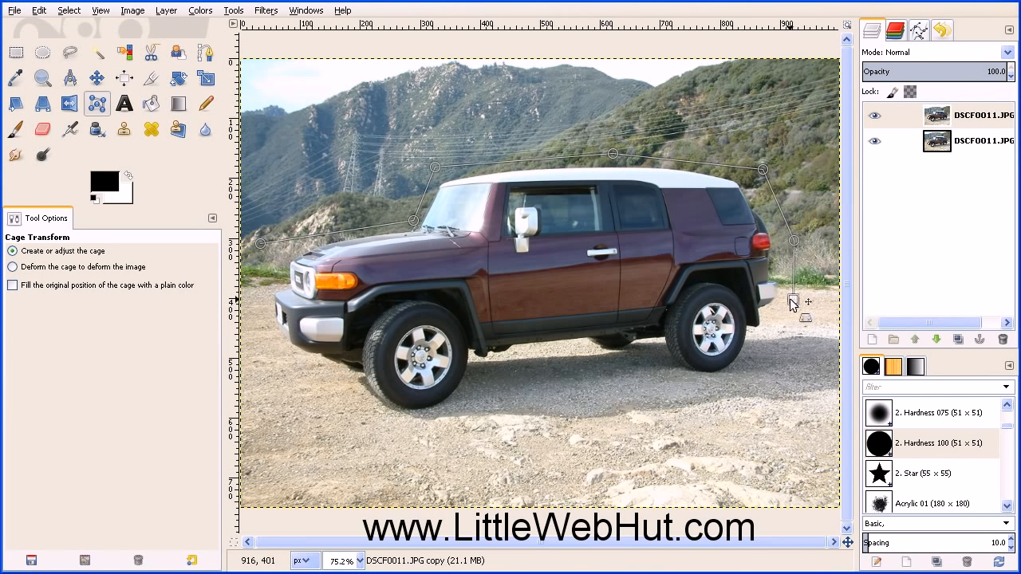
click(734, 386)
click(575, 387)
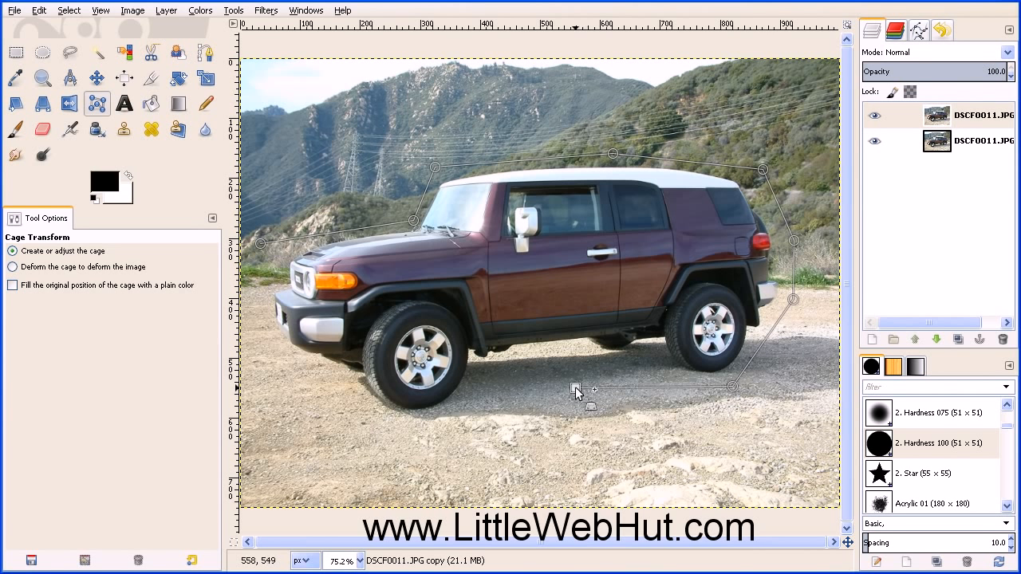
click(425, 421)
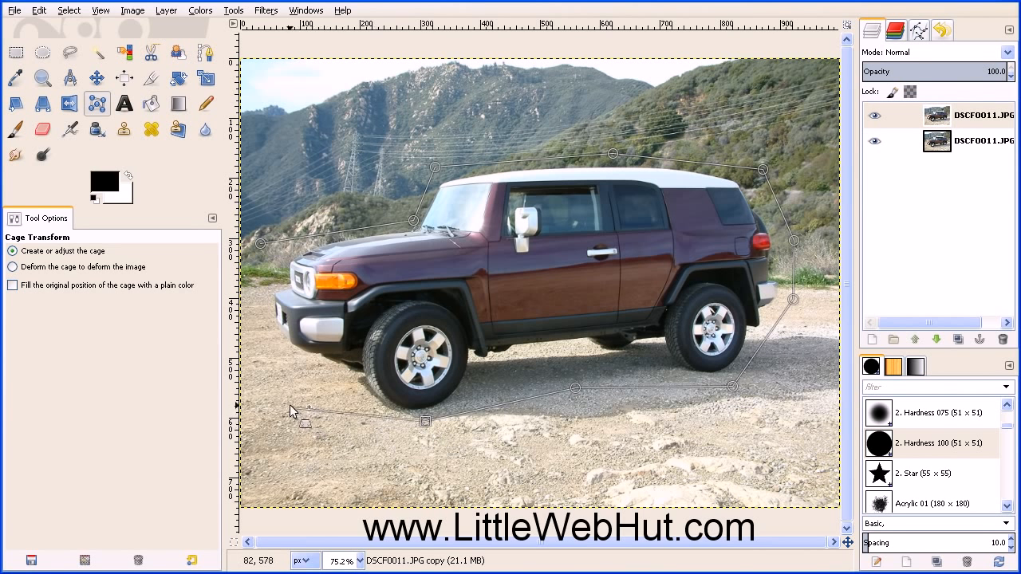
click(266, 382)
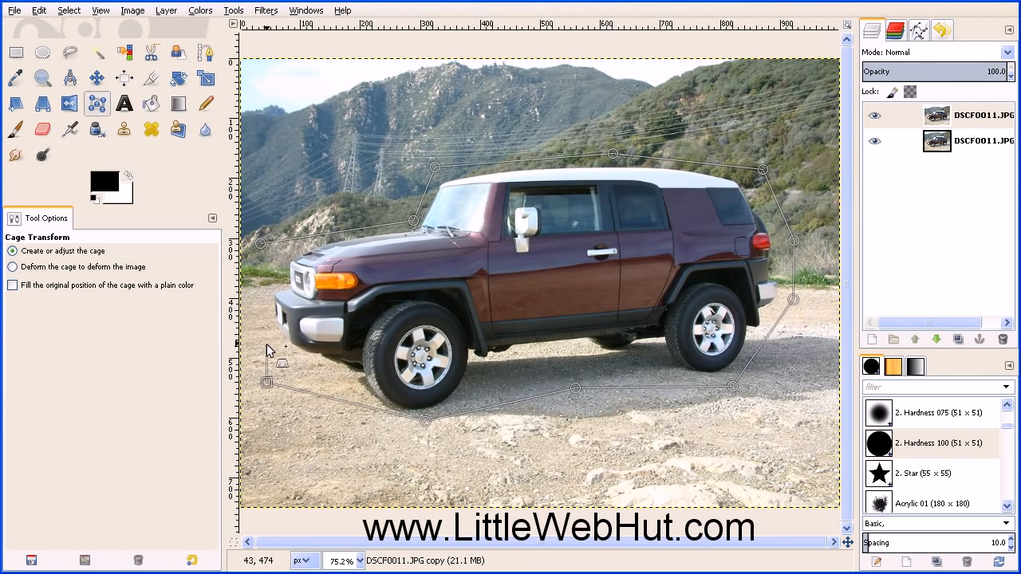
click(261, 246)
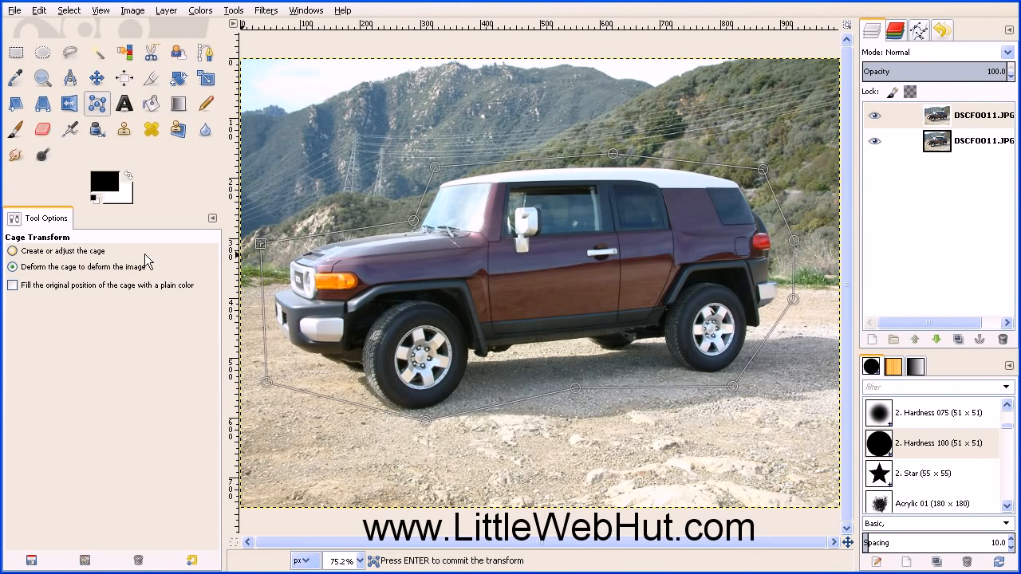
- Refine the cage by nudging its front upper corner down and adding points above the hood and ahead of the bumper
click(15, 252)
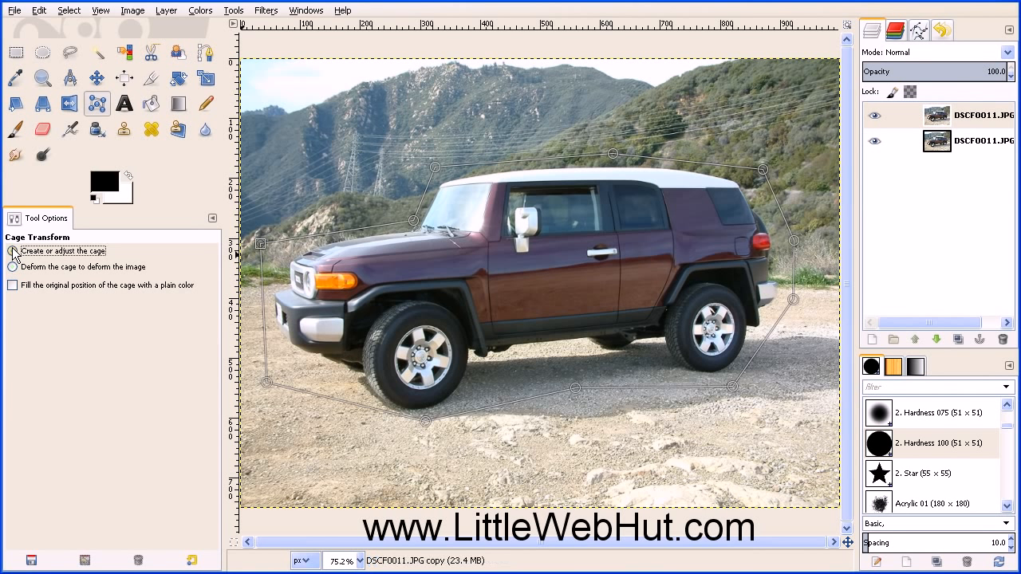
mouse_move(260, 244)
mouse_down()
mouse_move(263, 227)
mouse_move(262, 249)
mouse_up()
click(301, 241)
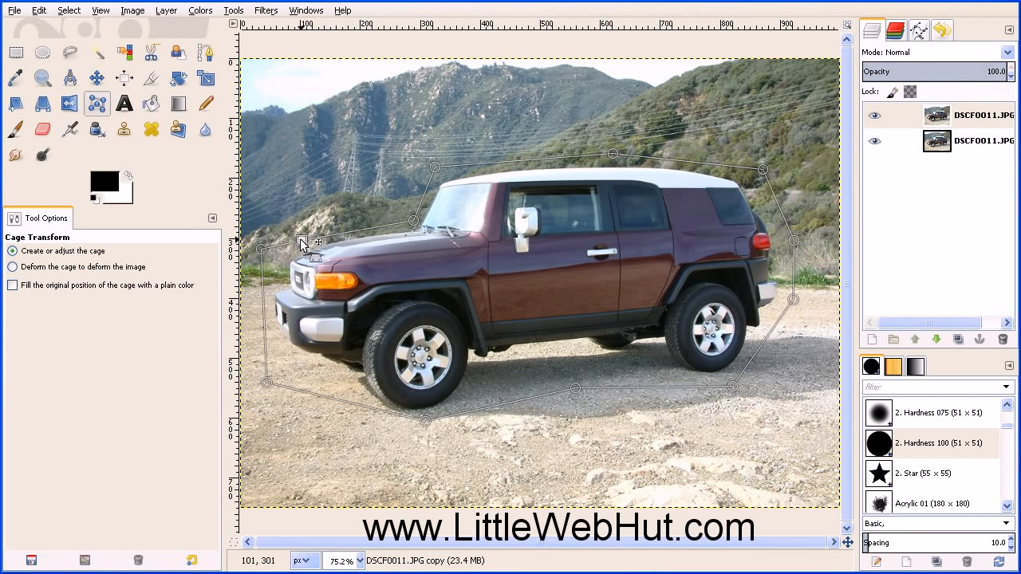
click(262, 310)
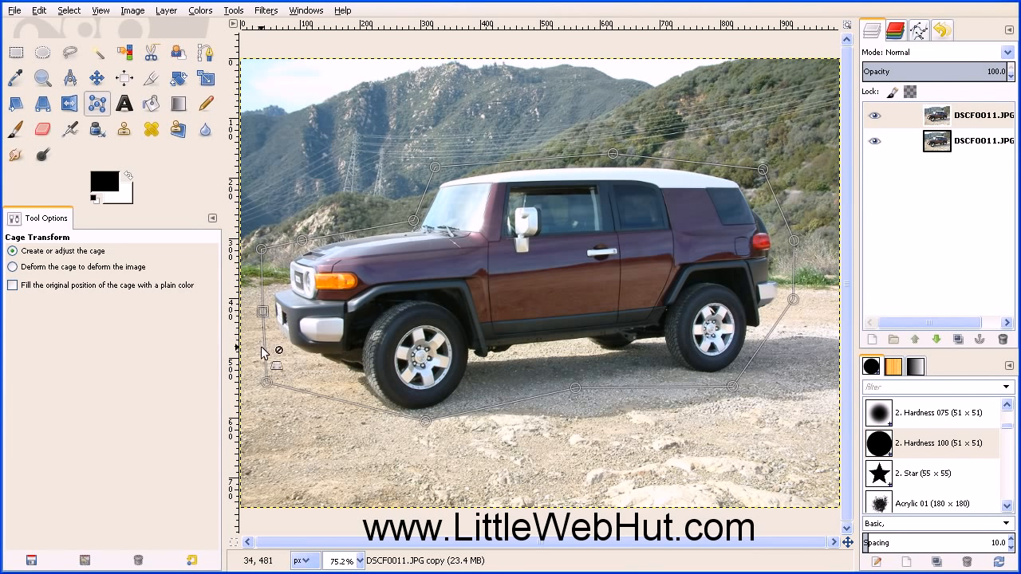
- Deform the cage to pull in the SUV's tail, slope the rear roof corner down and bulge the mid-roof upward
click(12, 267)
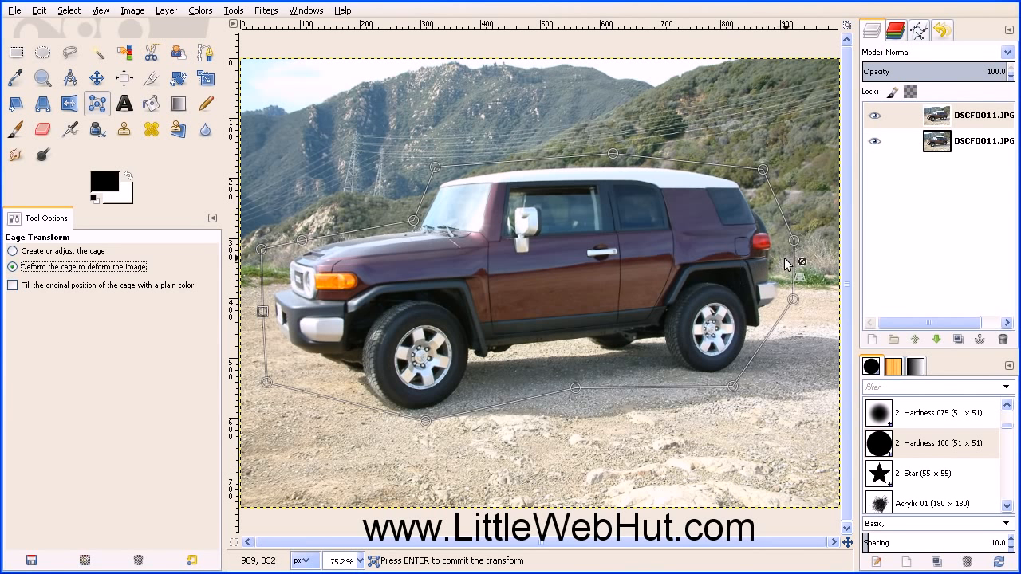
drag(795, 242, 723, 279)
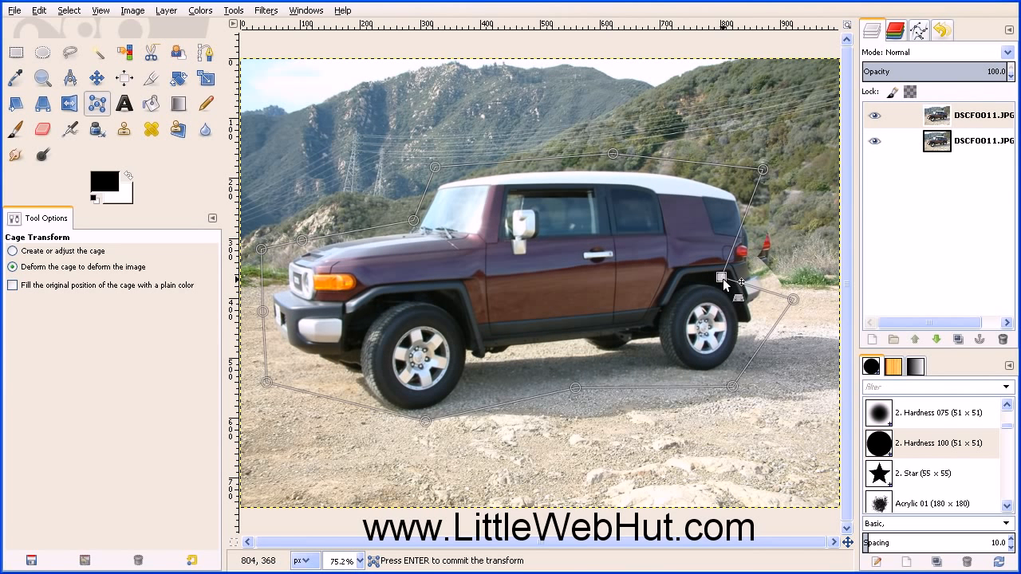
drag(763, 172, 794, 278)
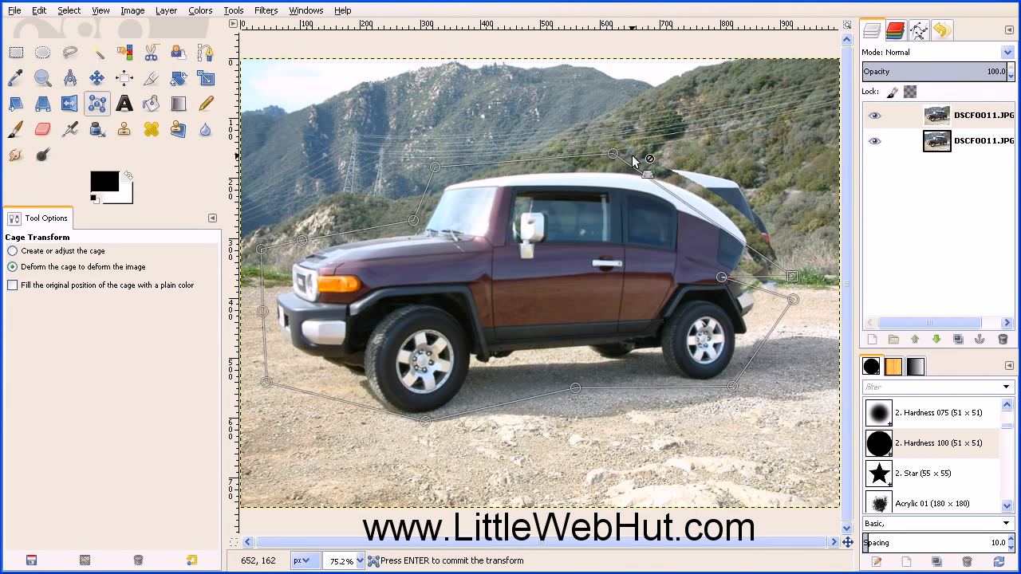
drag(613, 153, 653, 94)
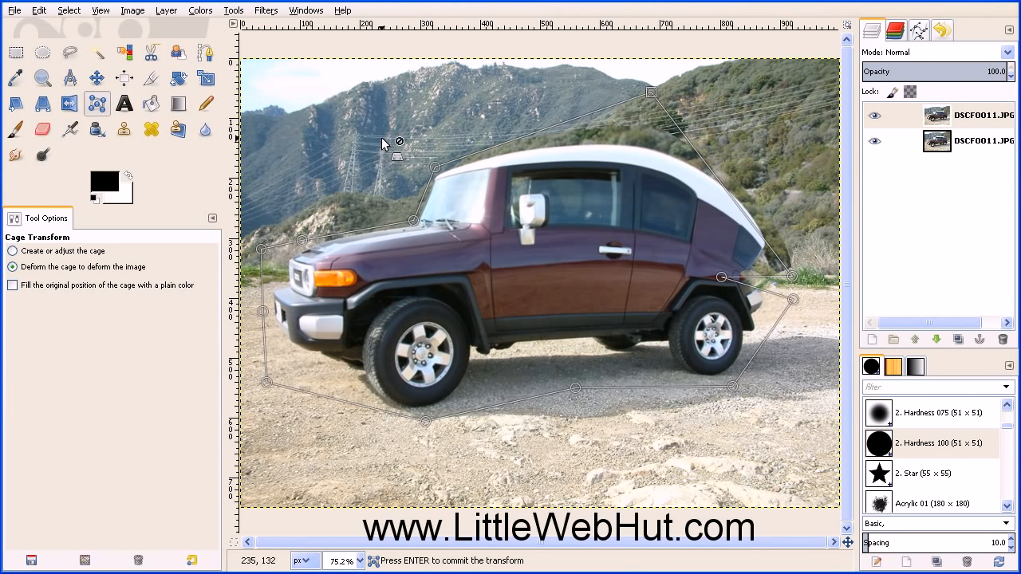
- Shift the windshield and front-end cage points toward the SUV's rear, raise the point below the doors, and apply the cage transform
drag(382, 137, 452, 237)
drag(437, 167, 456, 186)
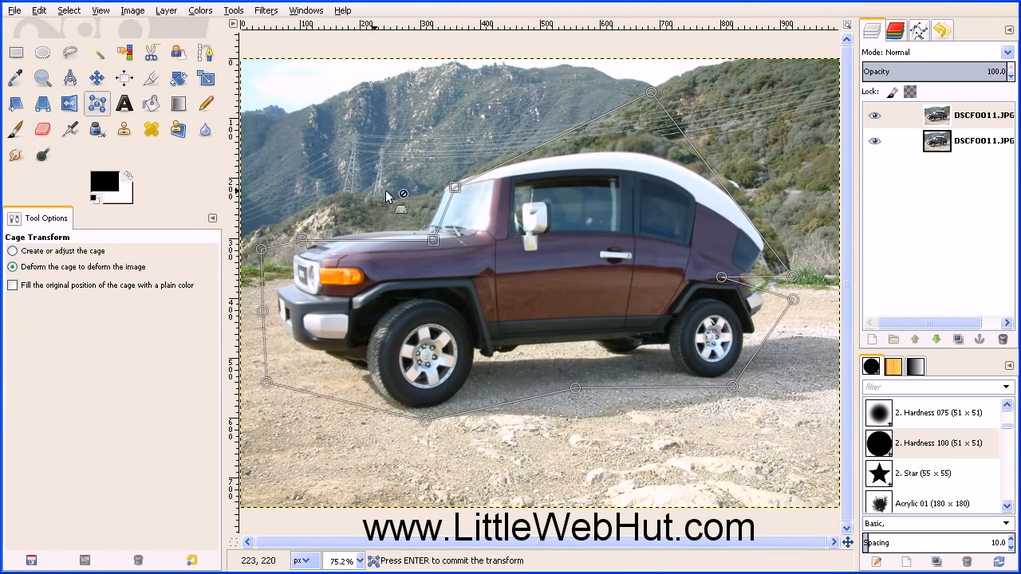
drag(340, 195, 309, 403)
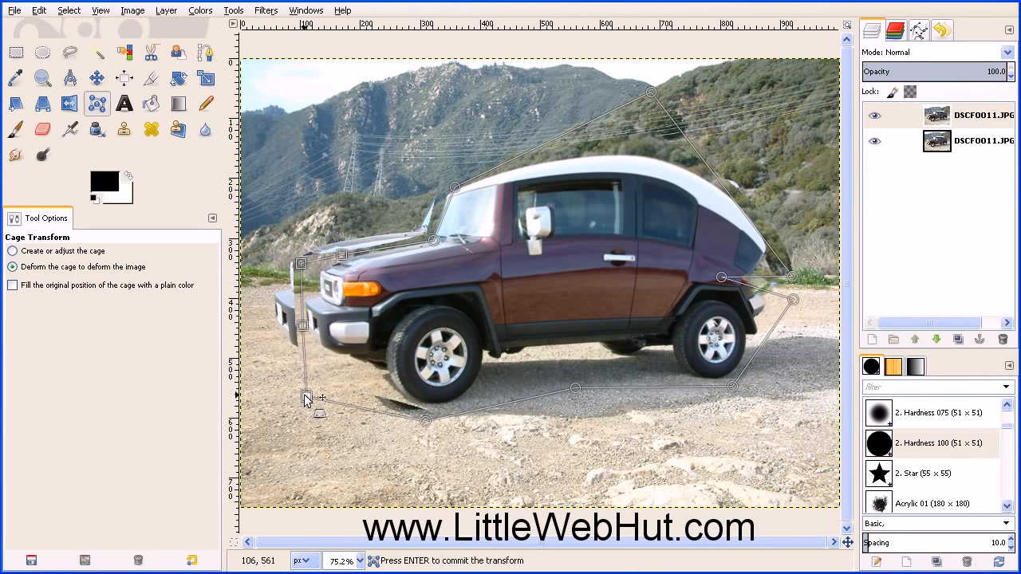
drag(576, 388, 579, 350)
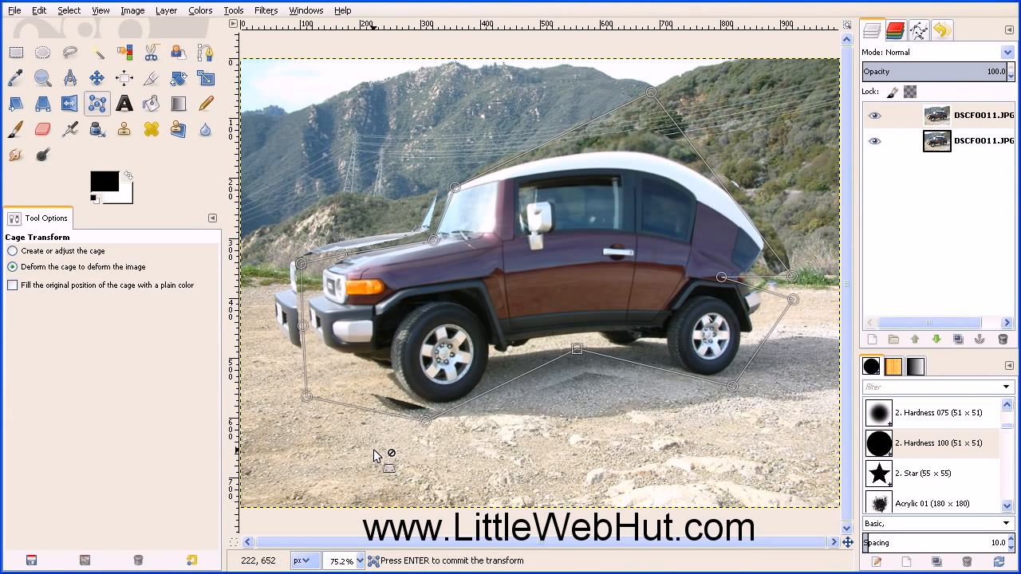
key(Return)
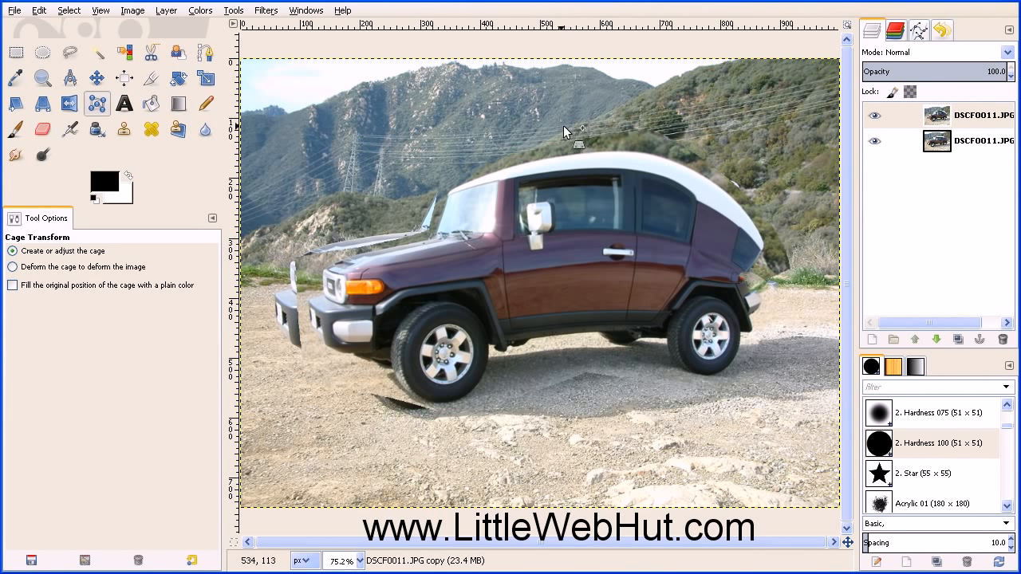
- Outline the deformed SUV with a closed Free Select selection, excluding the leftover fragments of the original hood and bumper
click(70, 53)
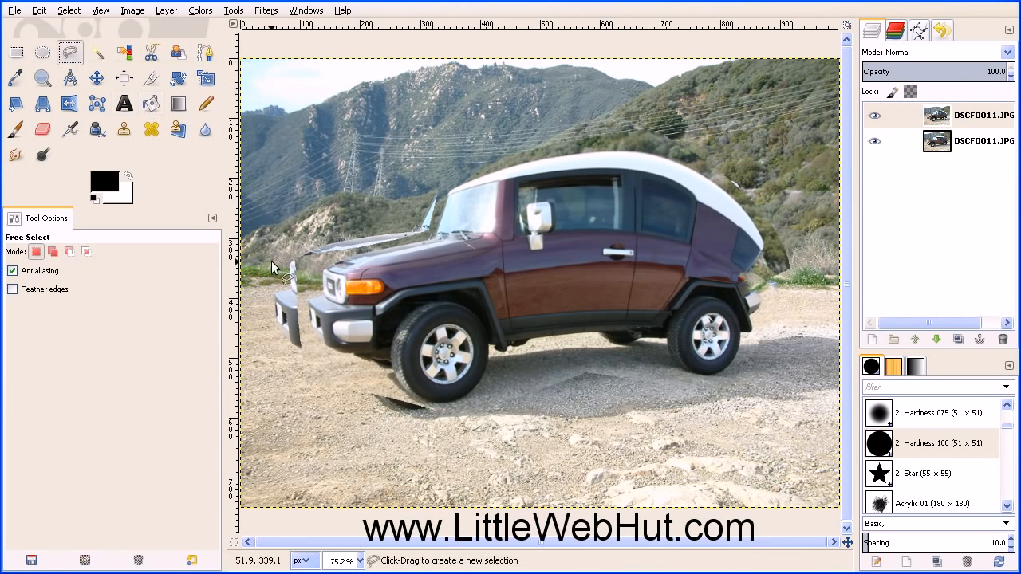
click(304, 311)
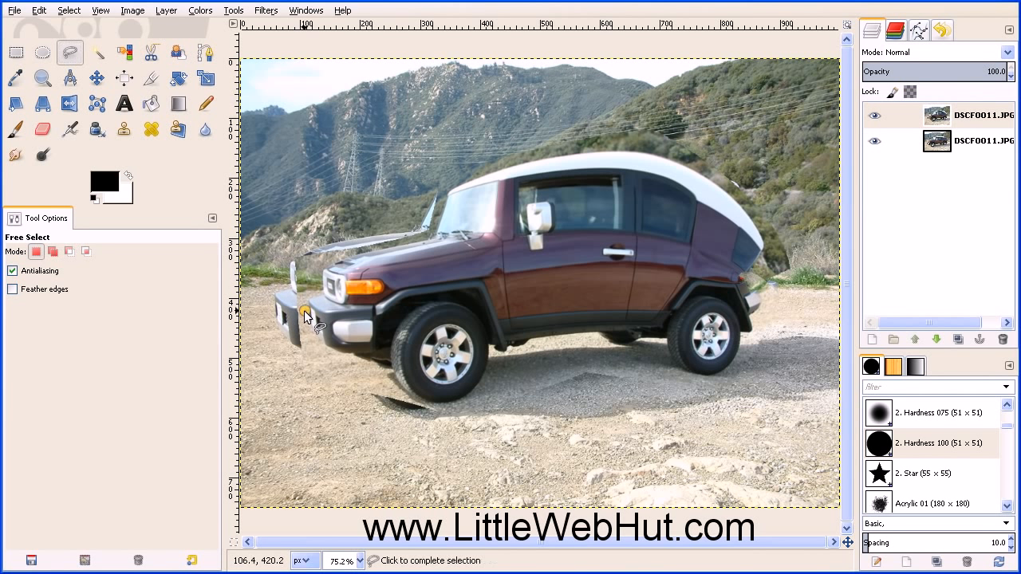
click(308, 283)
click(323, 257)
click(395, 243)
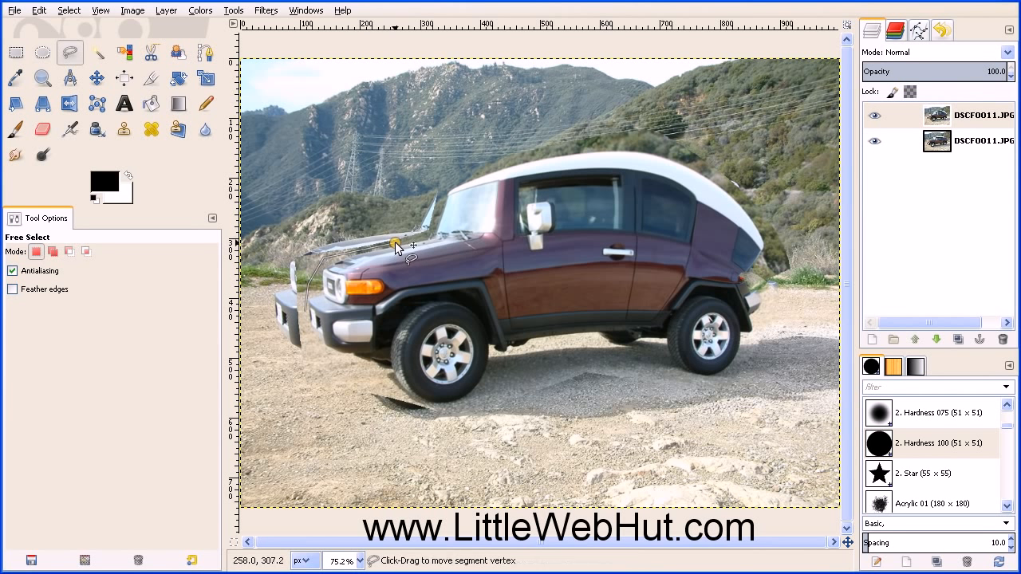
click(430, 231)
click(443, 195)
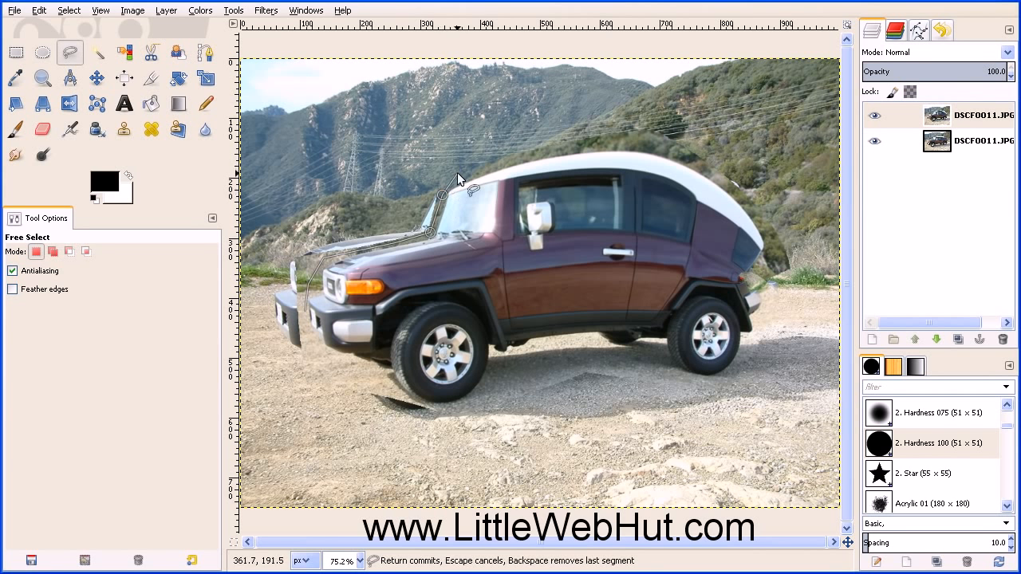
click(458, 174)
click(587, 139)
click(658, 141)
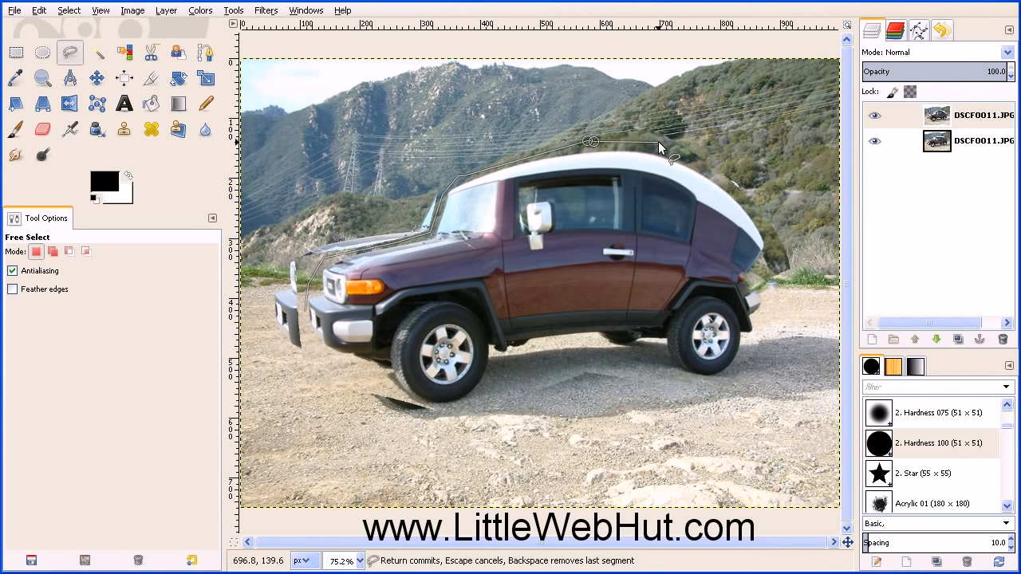
click(729, 178)
click(768, 231)
click(774, 261)
click(759, 275)
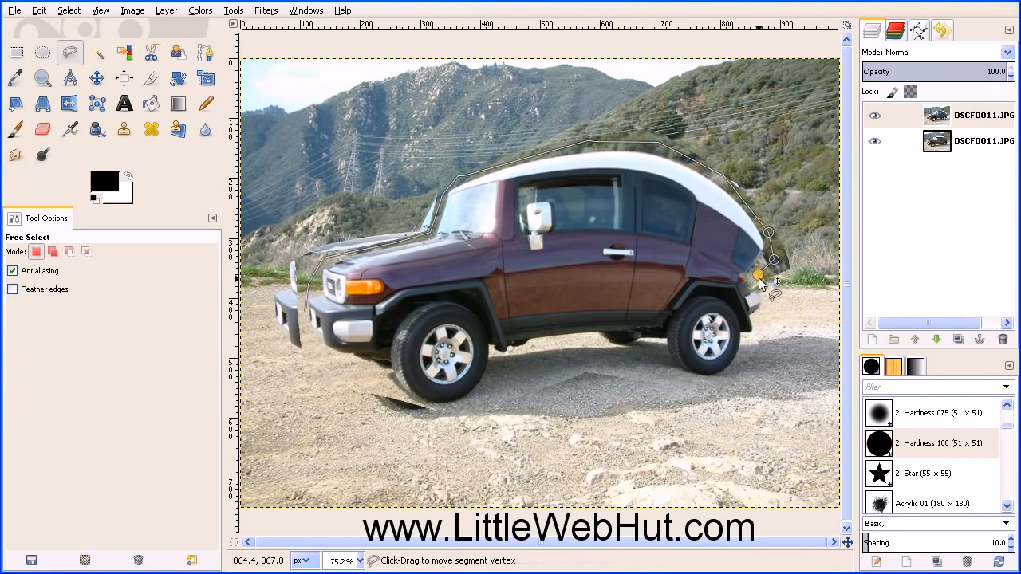
click(754, 286)
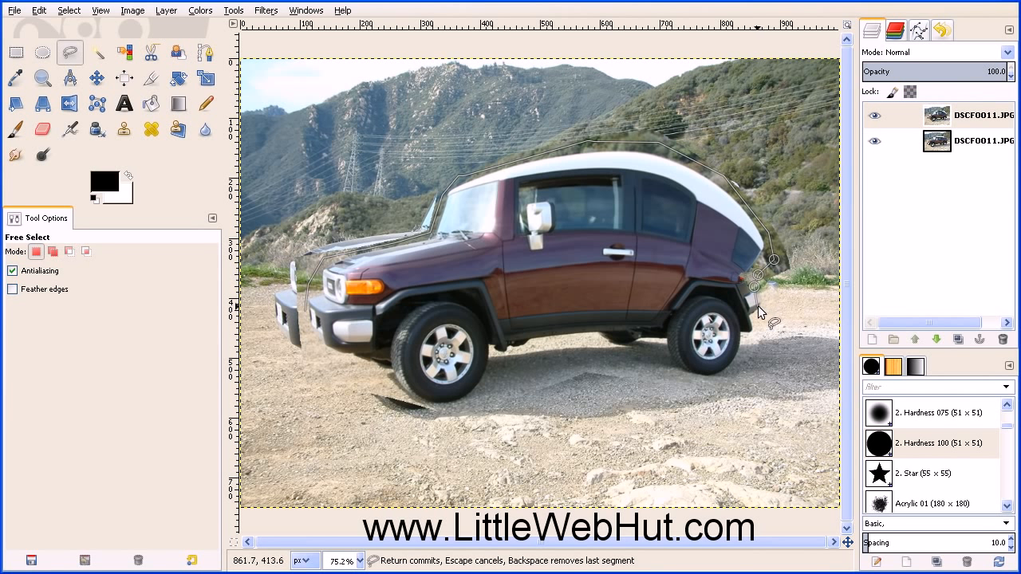
click(758, 305)
click(754, 344)
click(707, 383)
click(579, 356)
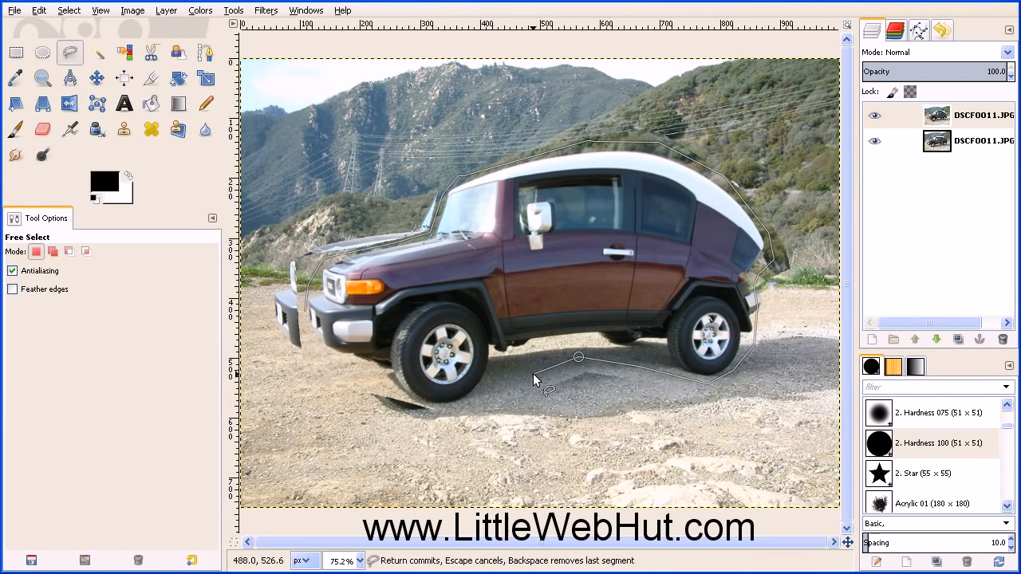
click(452, 406)
click(366, 383)
click(313, 352)
click(307, 311)
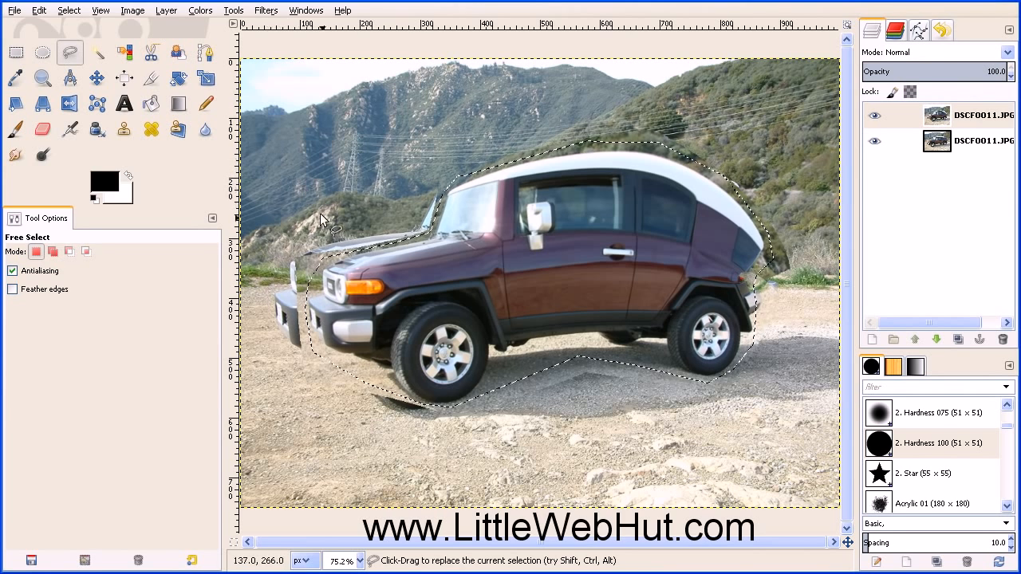
- Scale the selected SUV outward in all directions to about 897 × 527 px, covering the leftover original hood and bumper, and apply the scaling
click(208, 80)
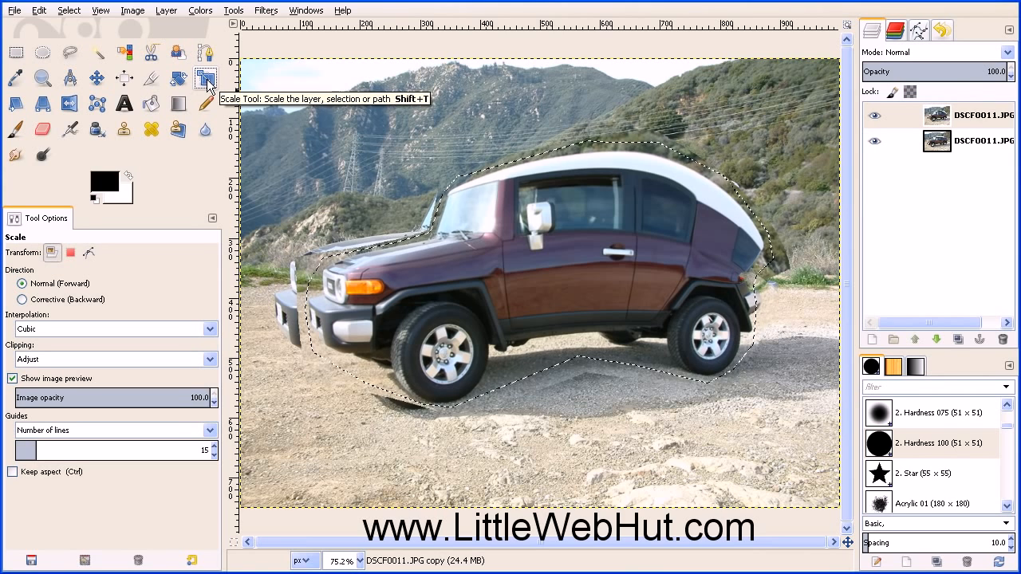
click(556, 276)
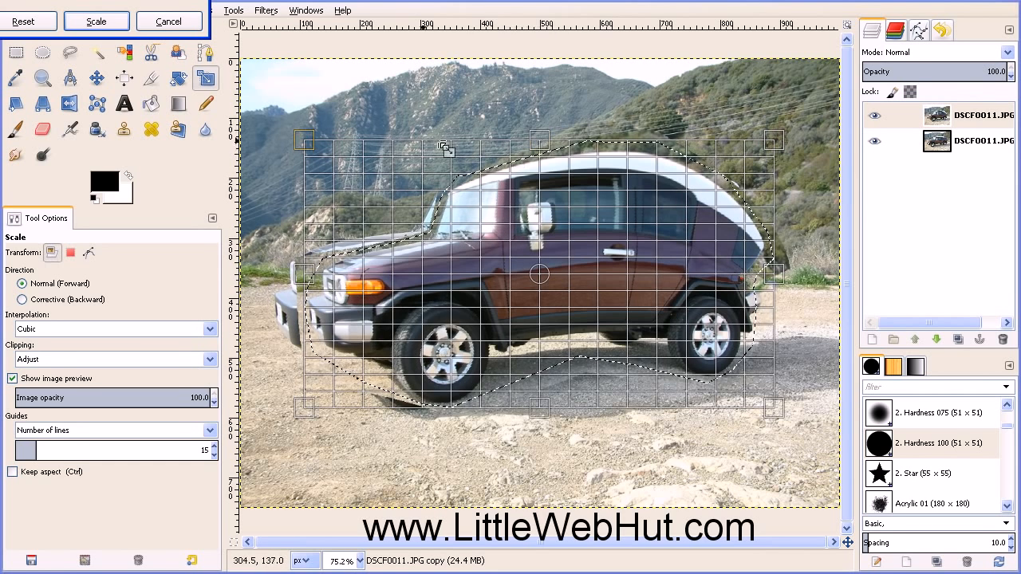
drag(304, 140, 266, 114)
drag(268, 407, 267, 426)
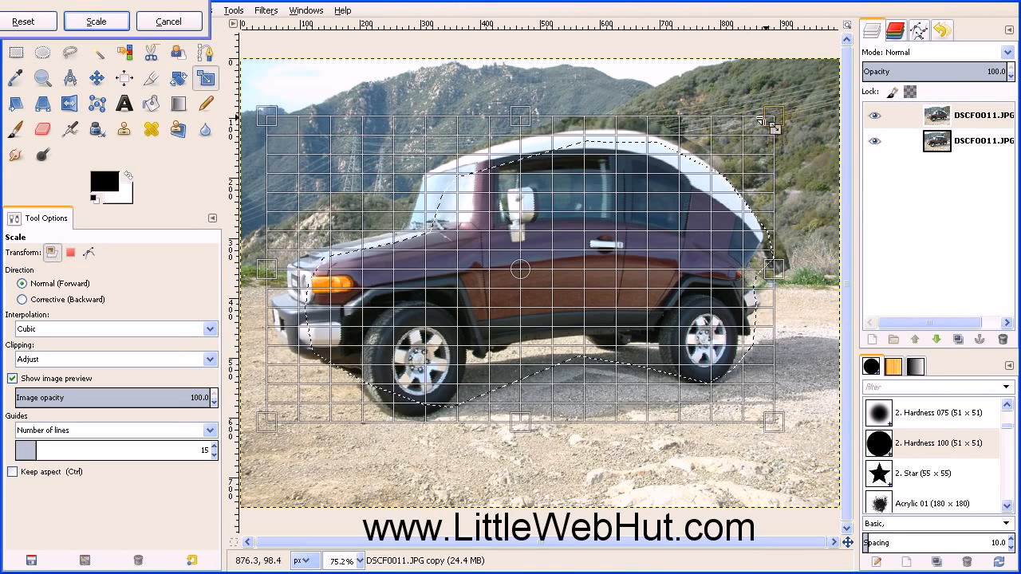
drag(790, 121, 813, 121)
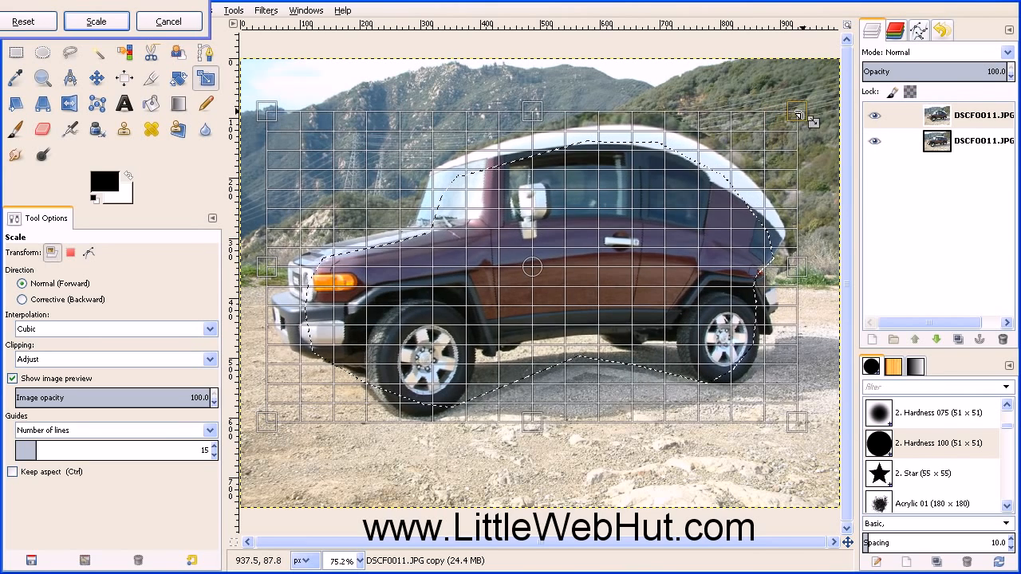
drag(815, 437, 811, 431)
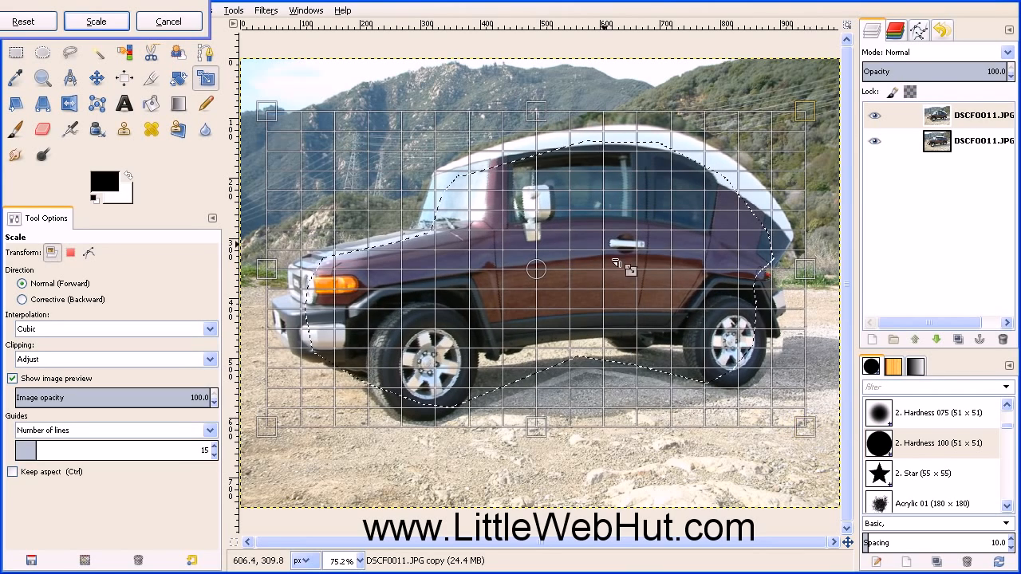
drag(120, 0, 216, 17)
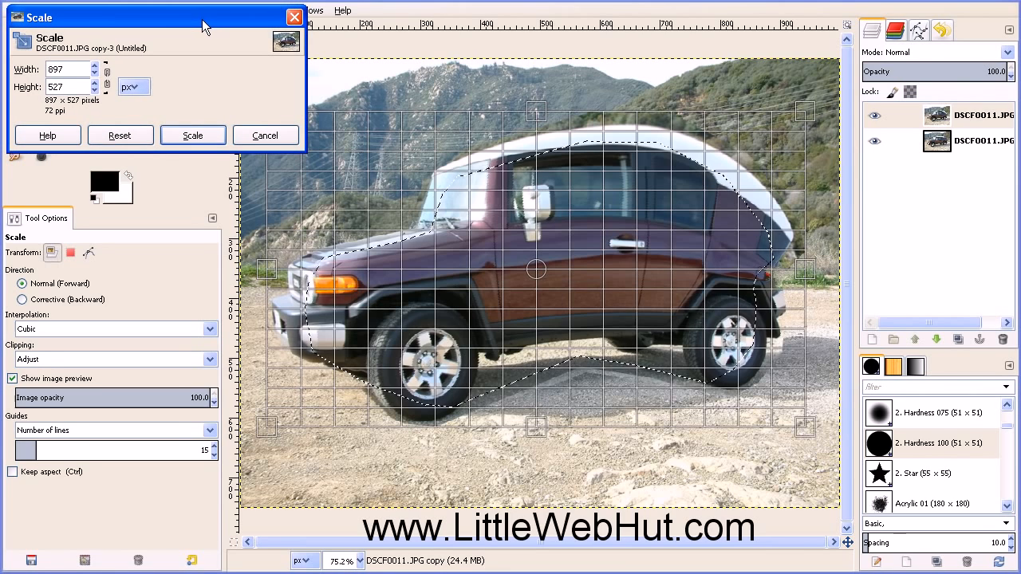
click(193, 135)
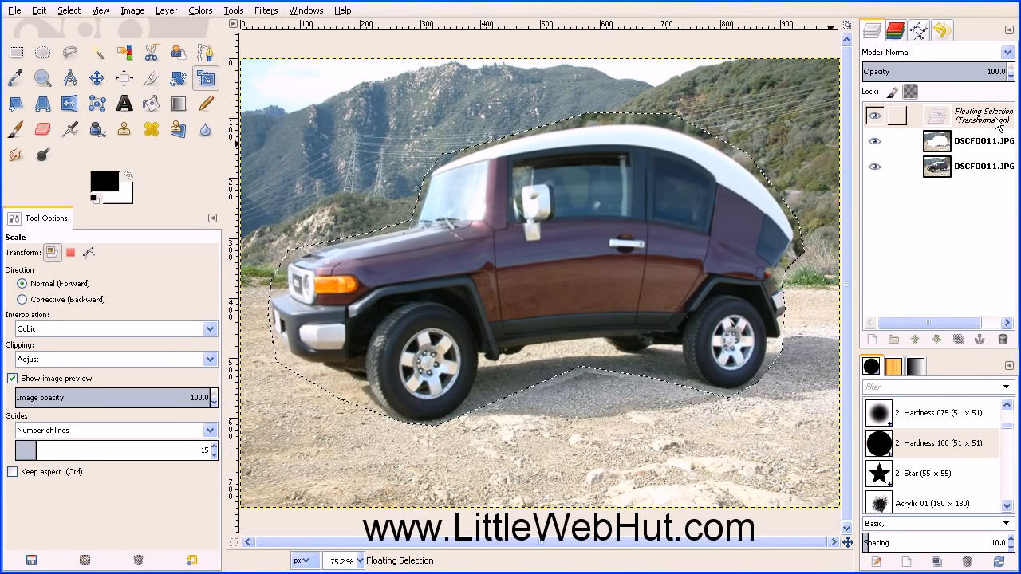
- Anchor the floating selection to the copied photo layer and add an alpha channel to that layer
click(982, 340)
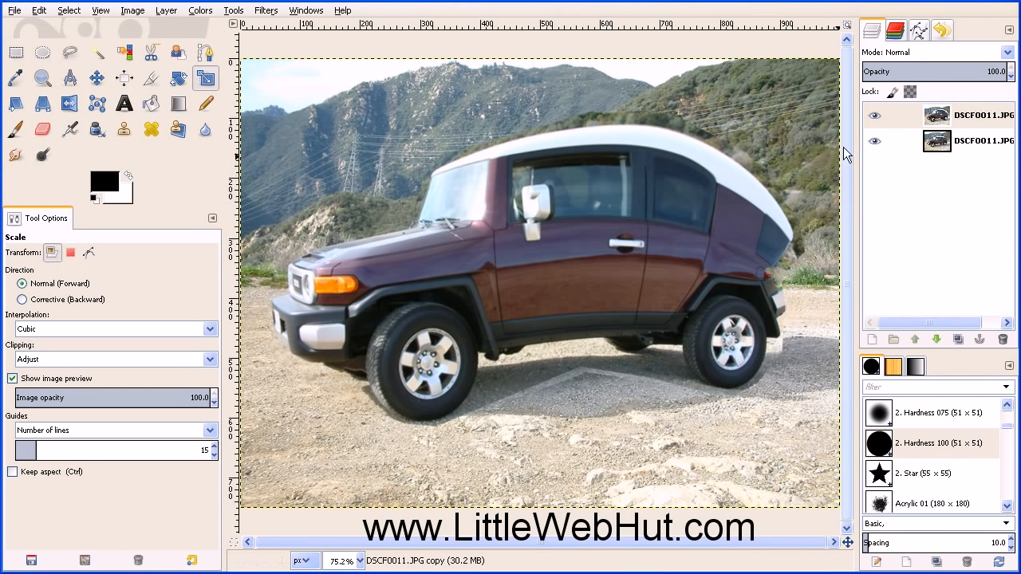
right_click(875, 120)
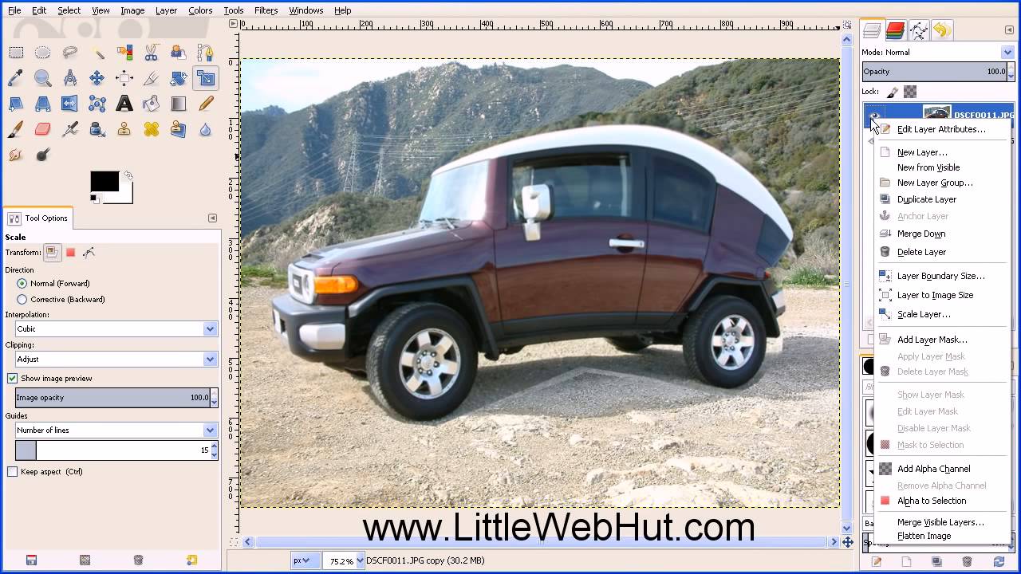
click(888, 468)
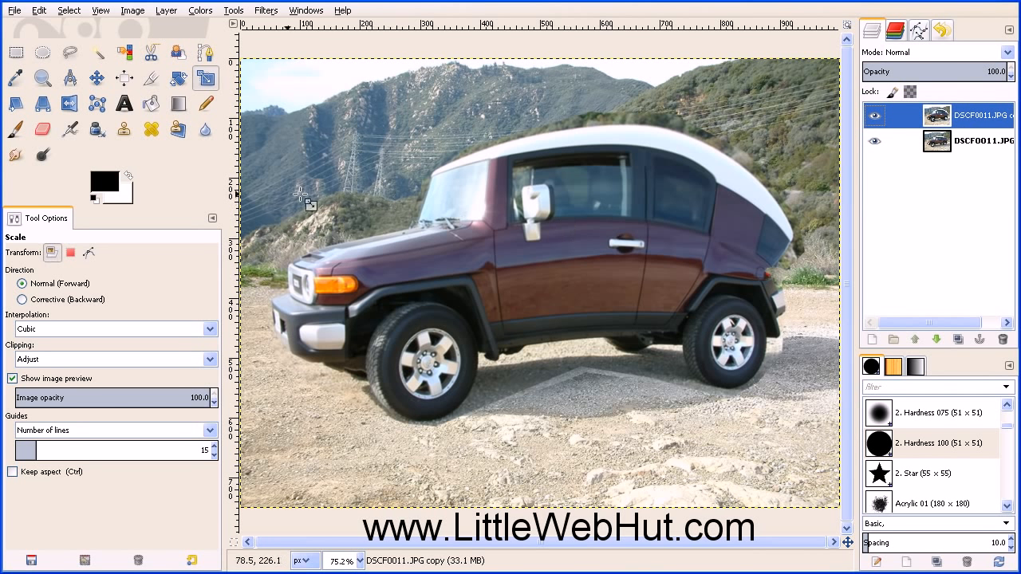
- Erase the mismatched background edge just behind the SUV's tail using the Eraser with the 2. Hardness 050 brush
click(43, 128)
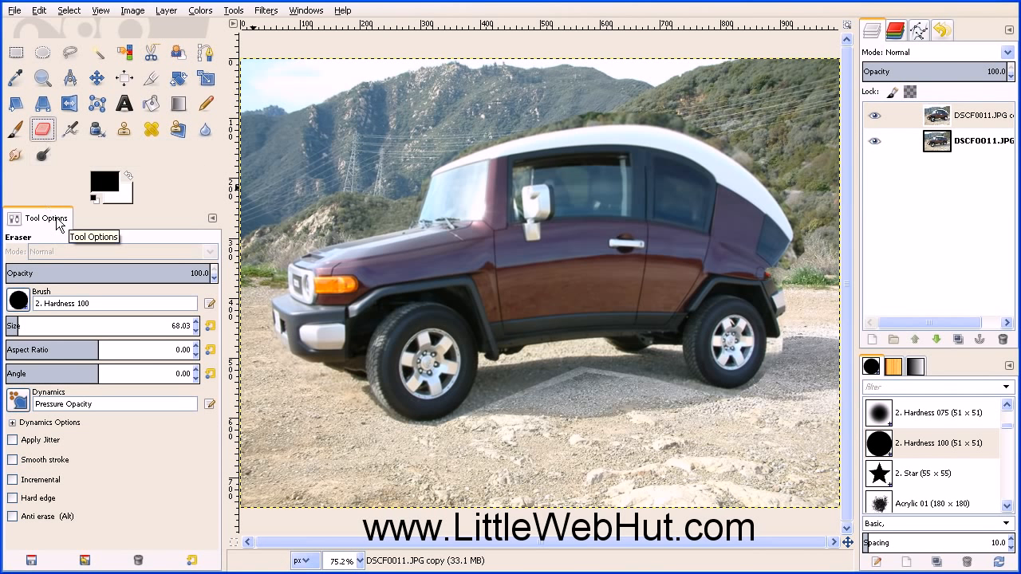
click(23, 306)
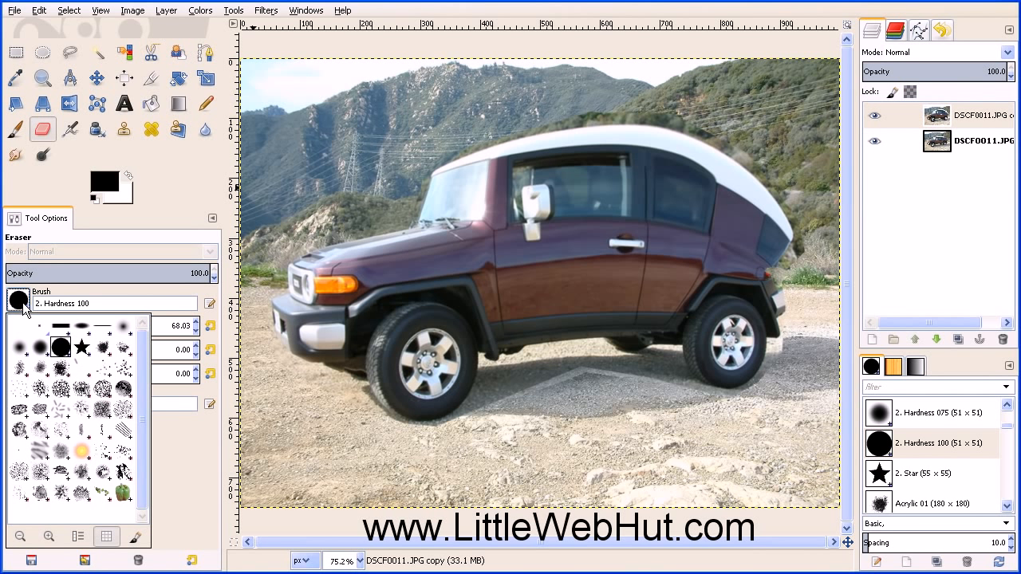
click(20, 349)
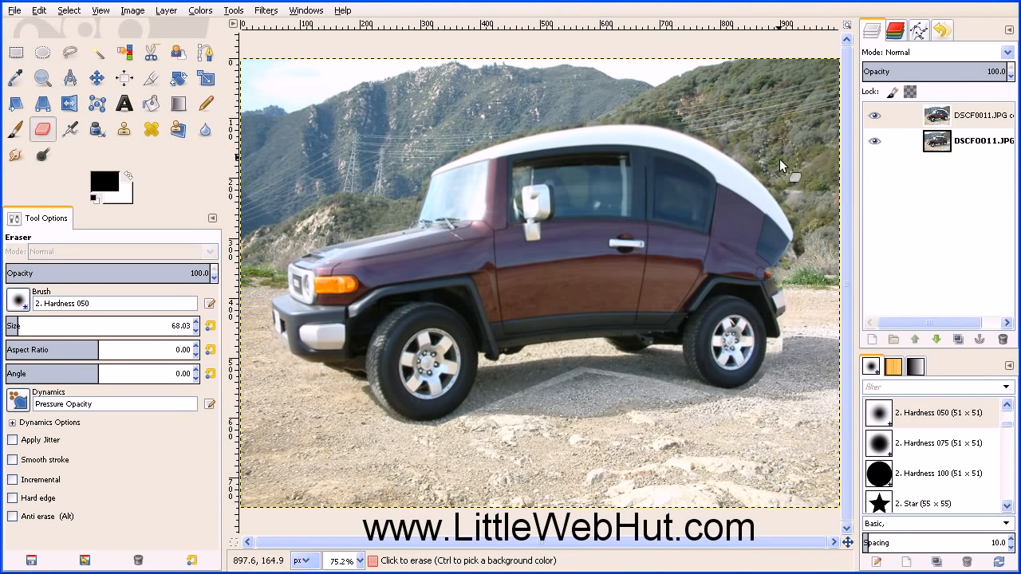
drag(812, 241, 802, 286)
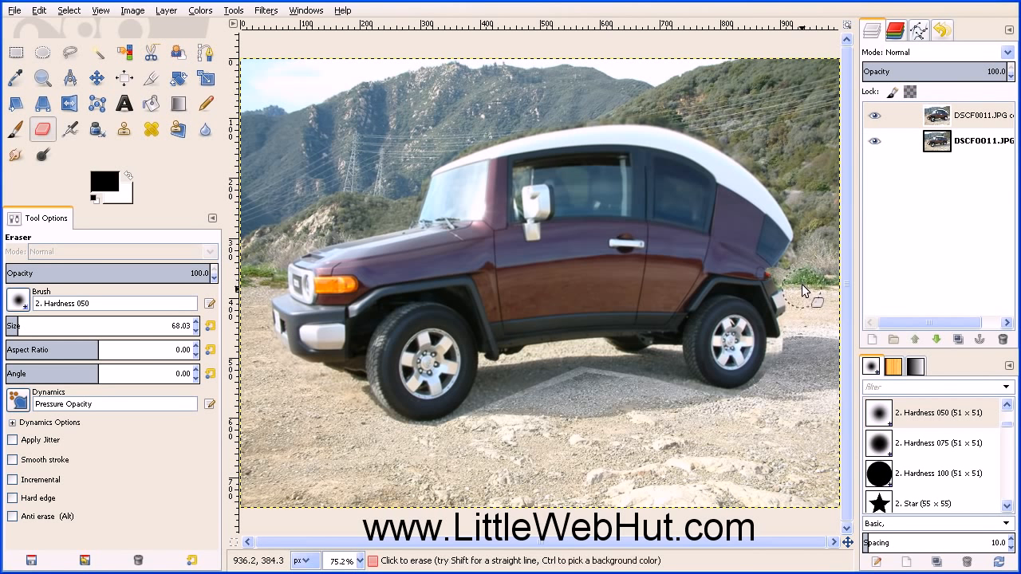